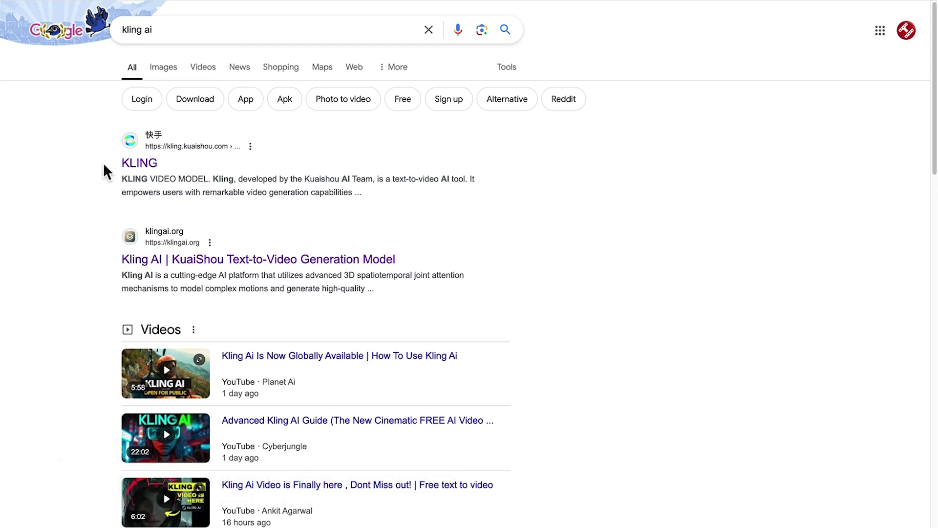
scroll(103, 162, down, 3)
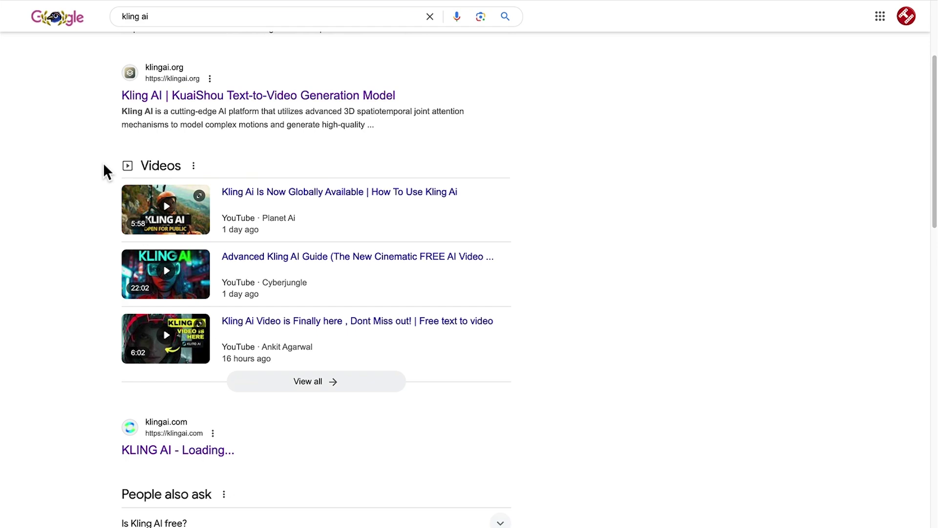
scroll(104, 163, down, 2)
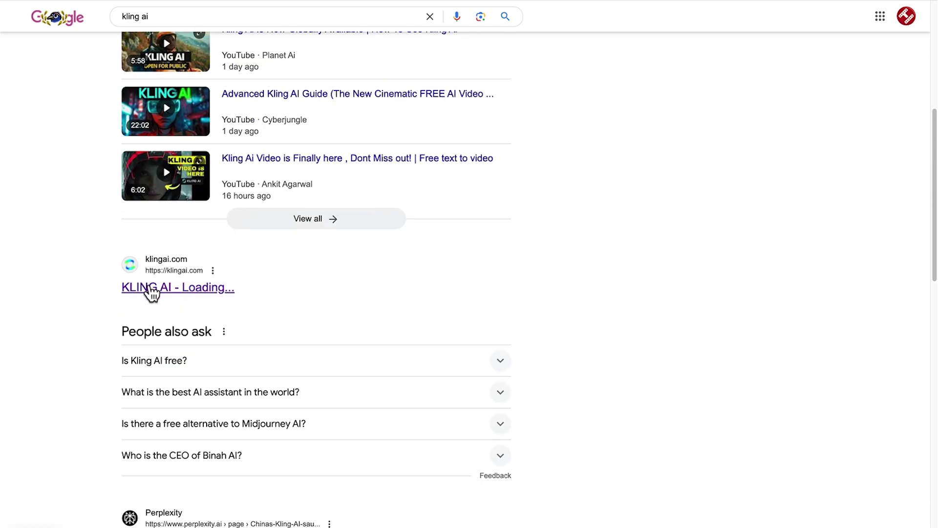
Step: Open klingai.com and view the Text-to-Video, Image-to-Video and Video Extension showcases
click(152, 293)
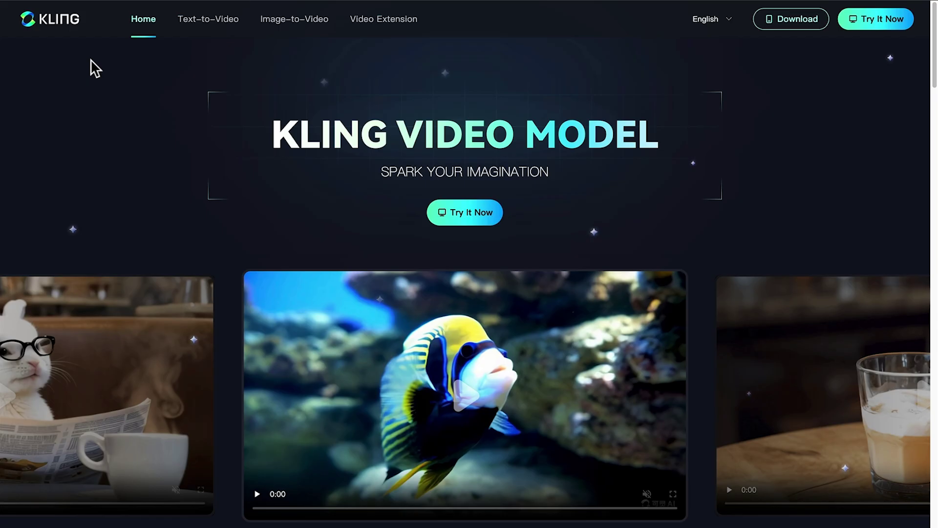
click(192, 23)
click(283, 24)
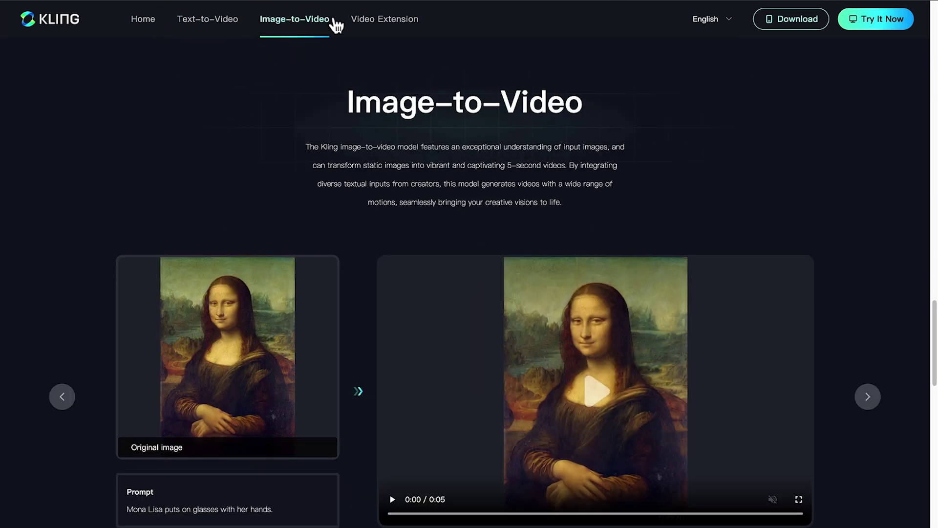
click(363, 22)
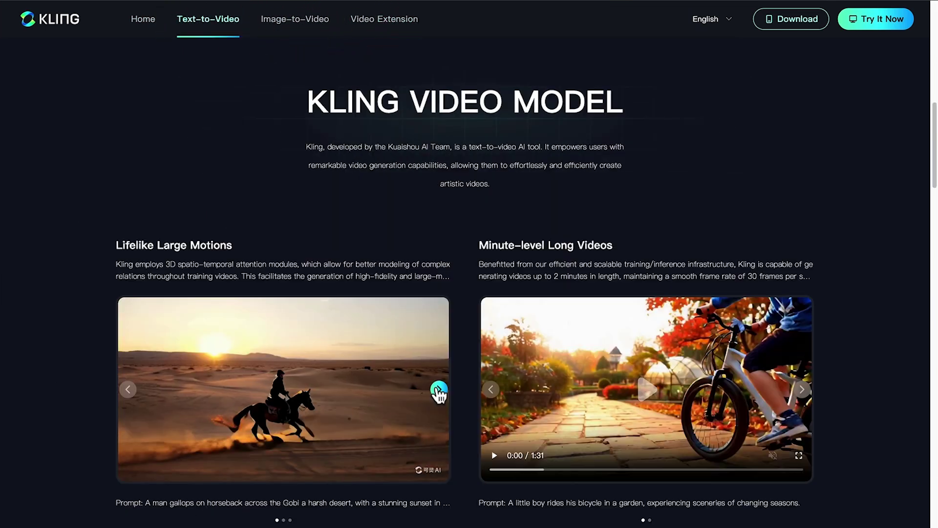
Step: Browse the astronaut and rally car examples, then play the bicycle boy and Mona Lisa videos
click(438, 390)
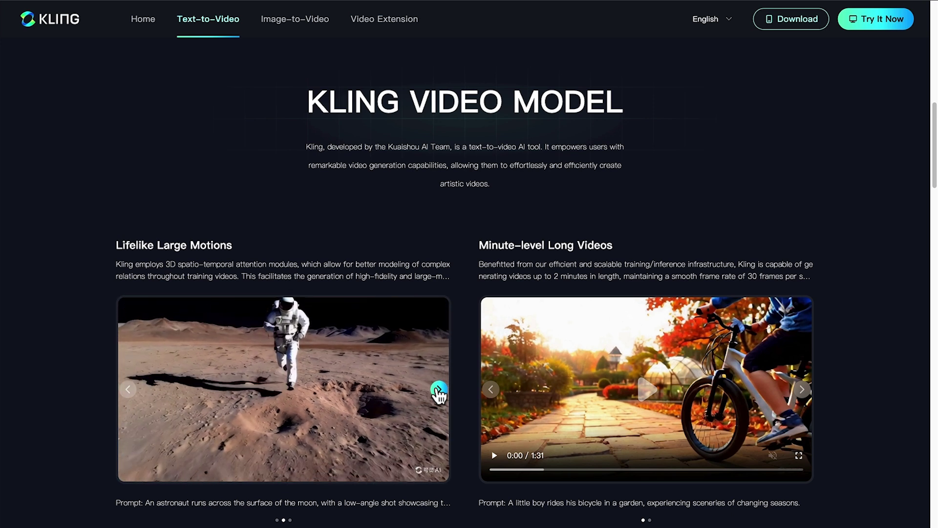
click(439, 391)
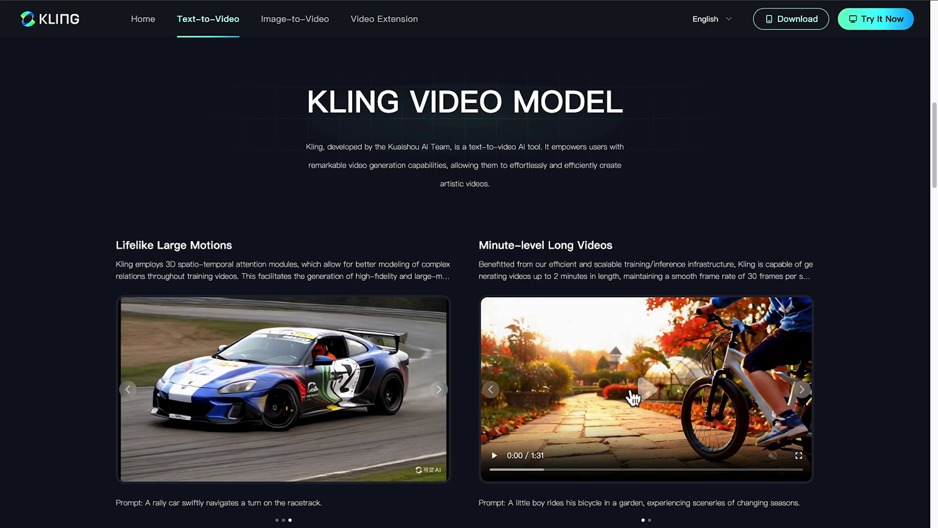
click(555, 402)
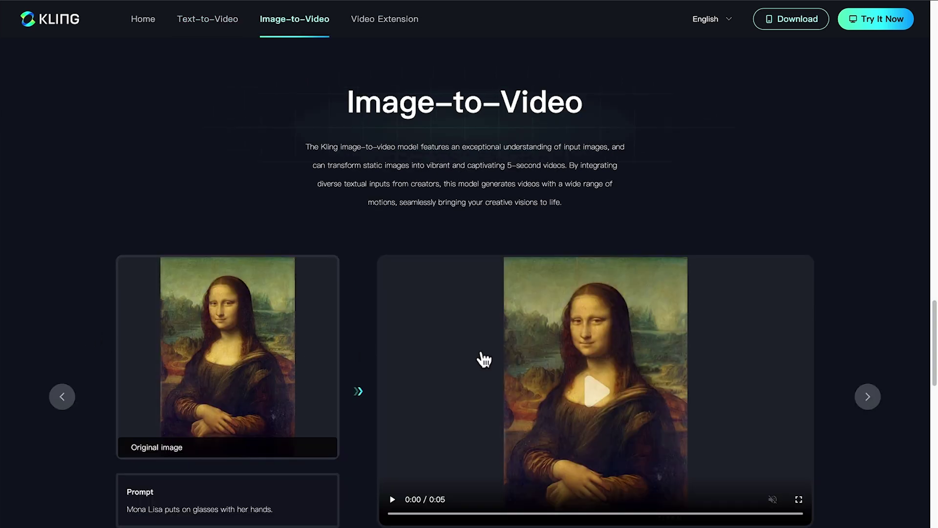
click(606, 394)
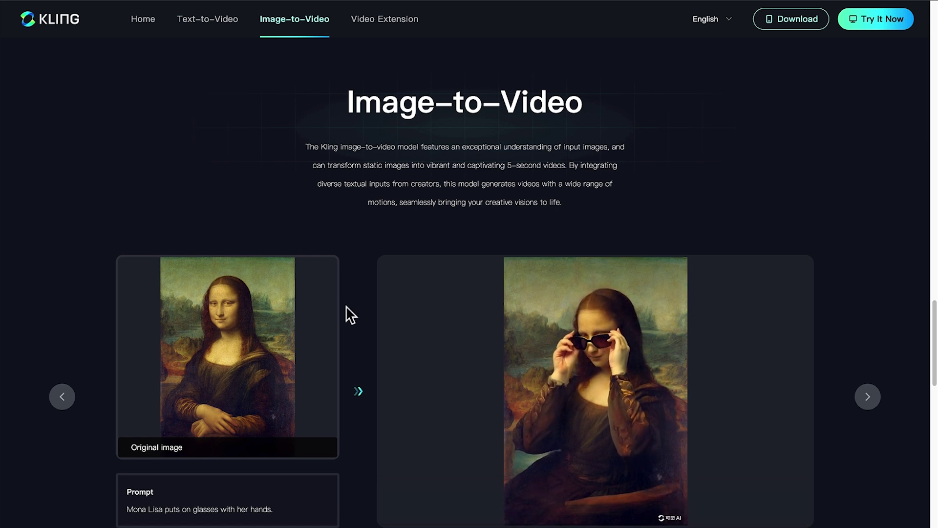
scroll(421, 358, down, 5)
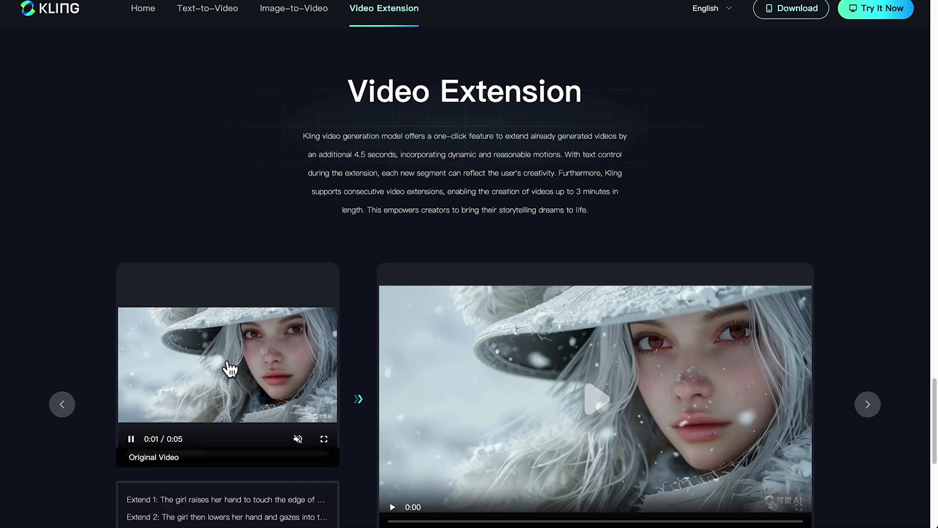
Step: Play the extended snowy-hat girl clip on the Video Extension player
click(598, 401)
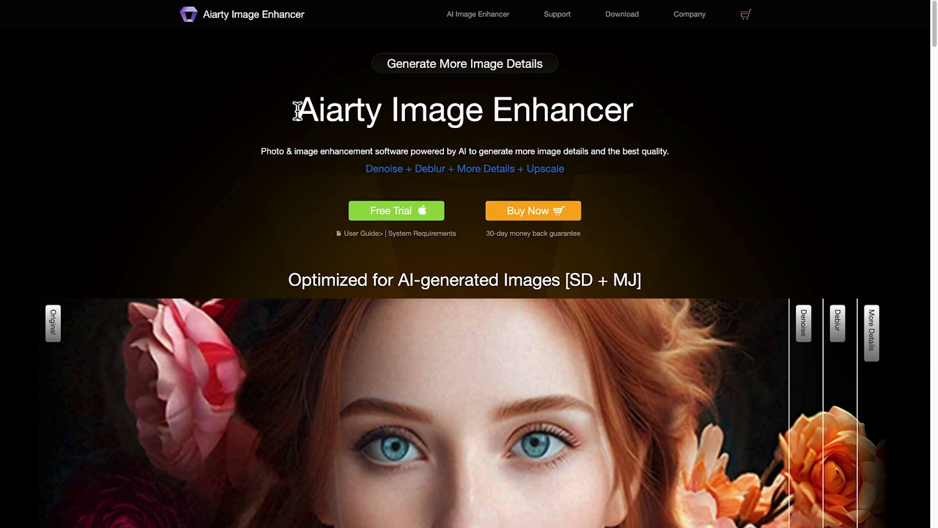
Step: Highlight the Aiarty Image Enhancer heading and slide the bitcoin image's Before/After divider
drag(297, 110, 692, 118)
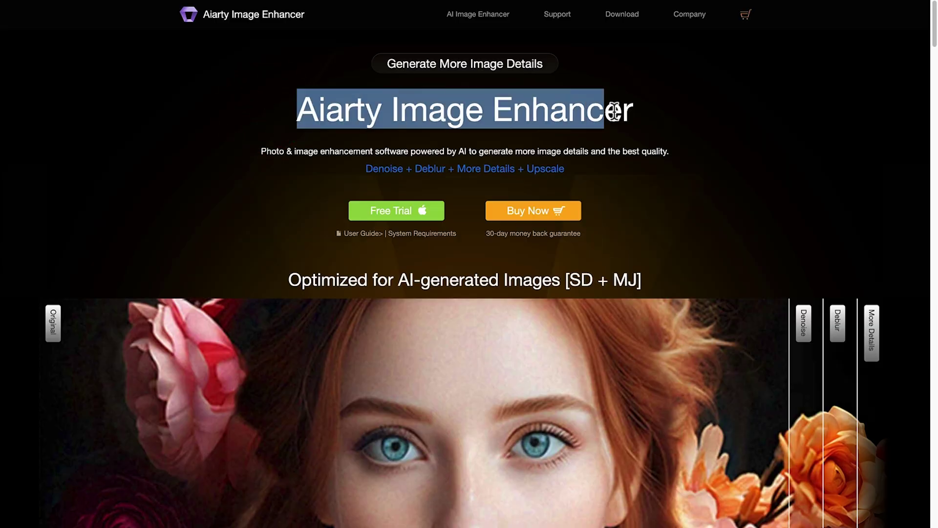
click(692, 118)
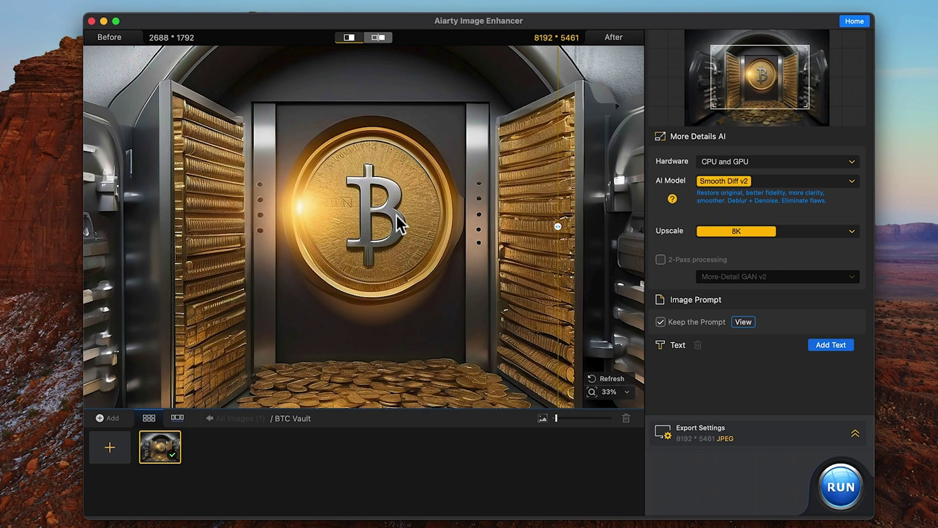
scroll(396, 215, up, 3)
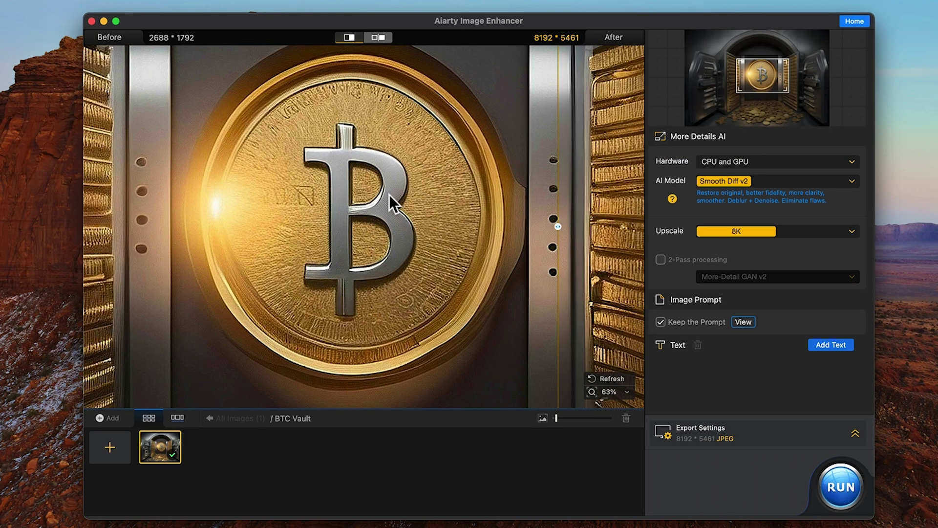
mouse_move(463, 223)
mouse_down()
mouse_move(200, 231)
mouse_move(330, 223)
mouse_up()
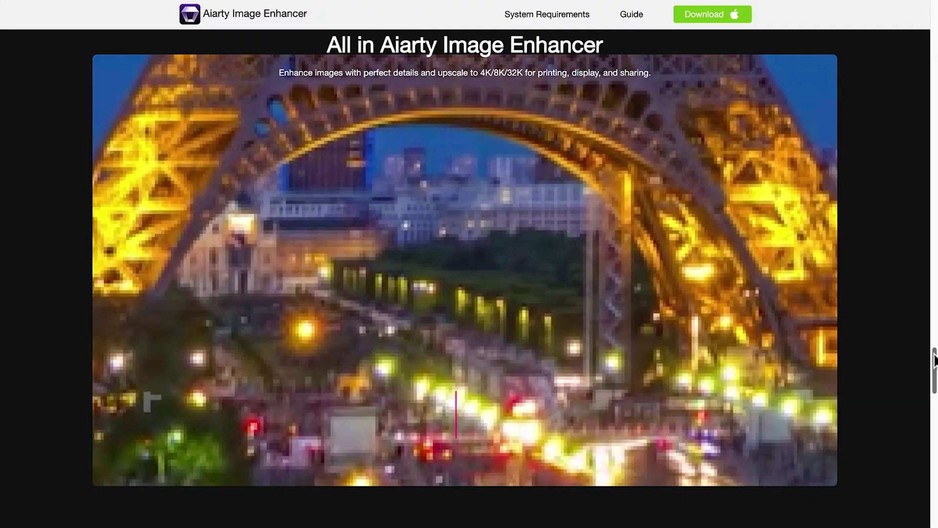
scroll(18, 258, down, 5)
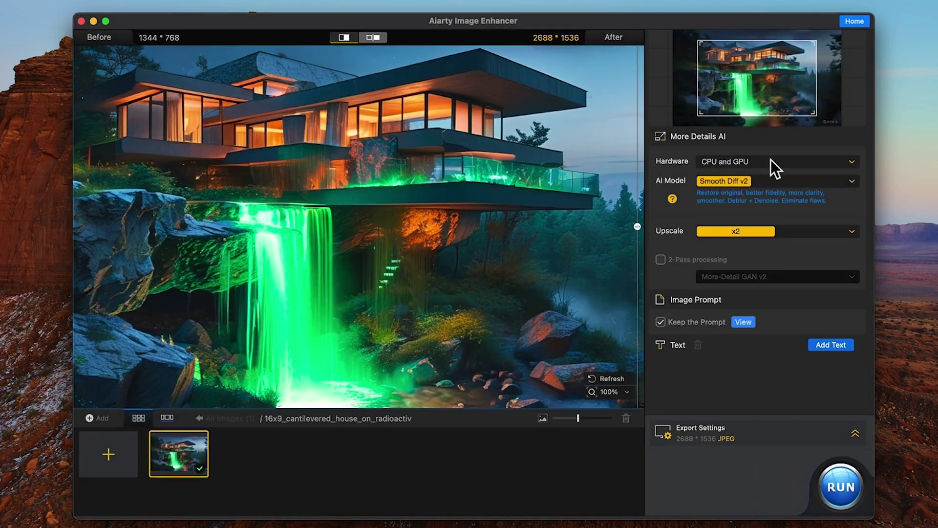
Step: Run Smooth Diff v2 at x8 upscale (10752×6144) on the house and compare before/after
click(777, 180)
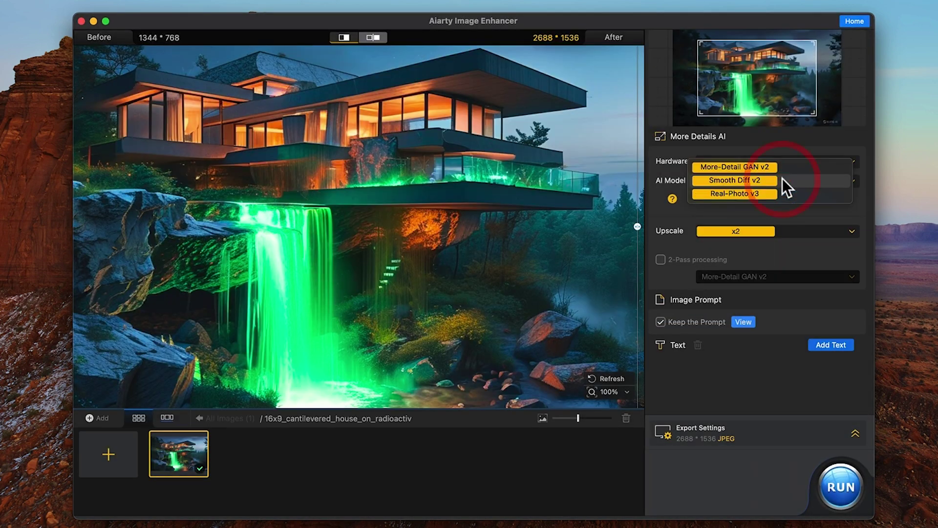
click(673, 198)
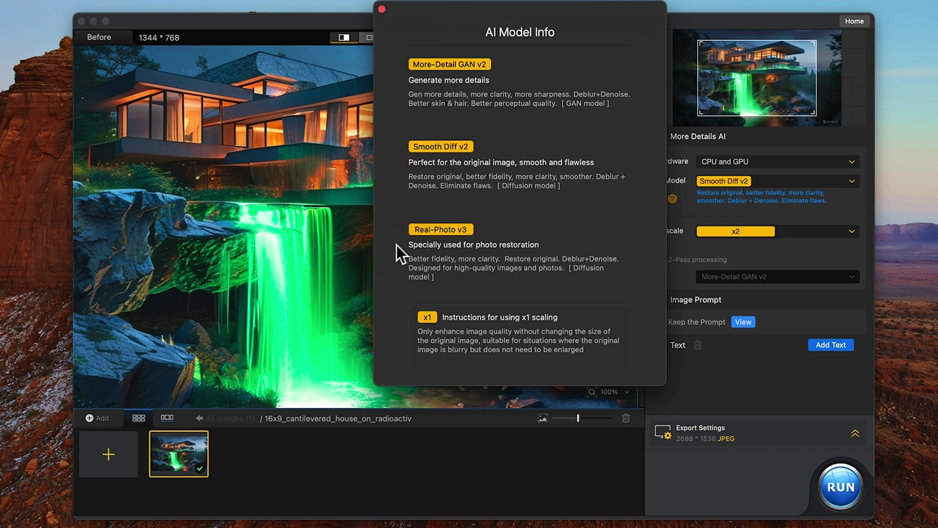
click(382, 10)
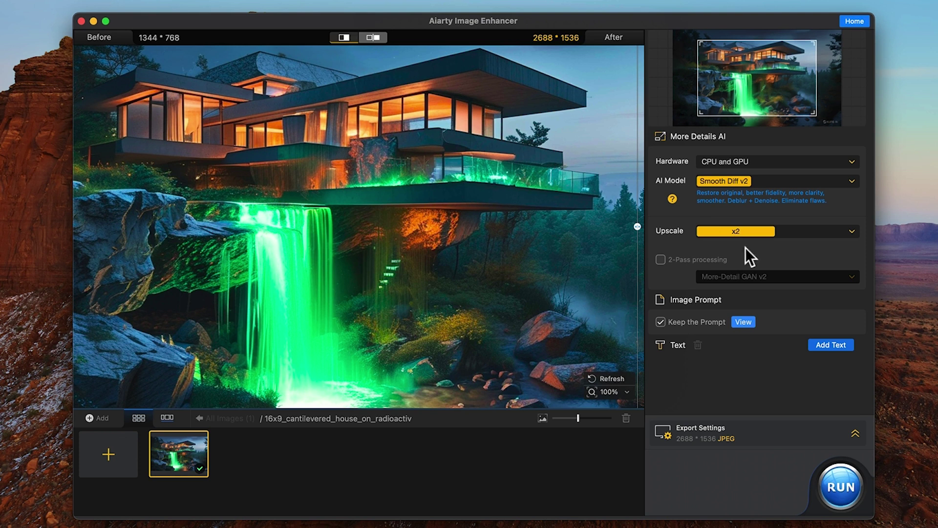
click(829, 478)
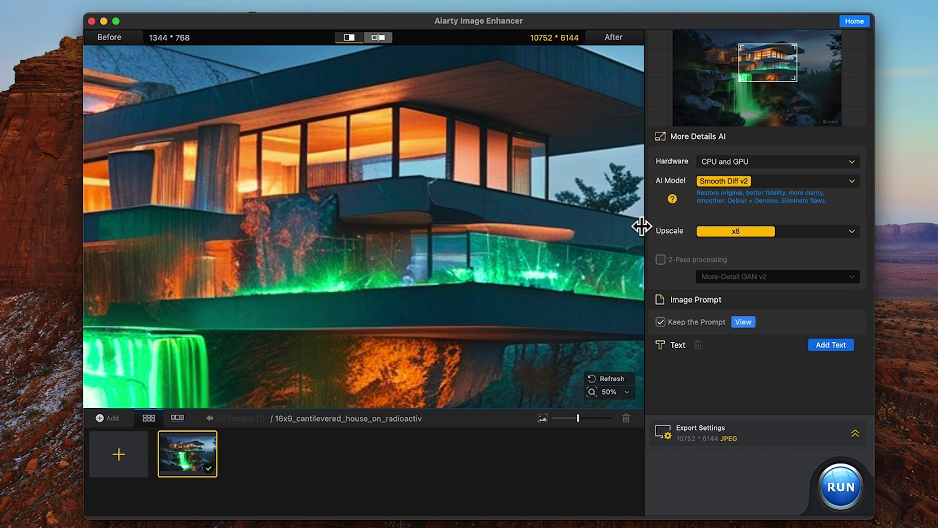
mouse_move(642, 226)
mouse_down()
mouse_move(214, 242)
mouse_move(599, 226)
mouse_move(203, 231)
mouse_up()
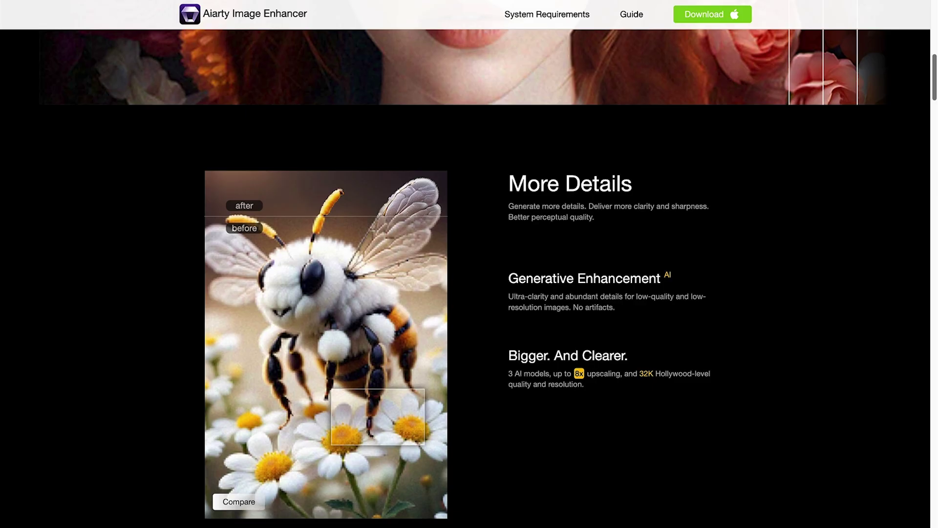
scroll(469, 294, down, 3)
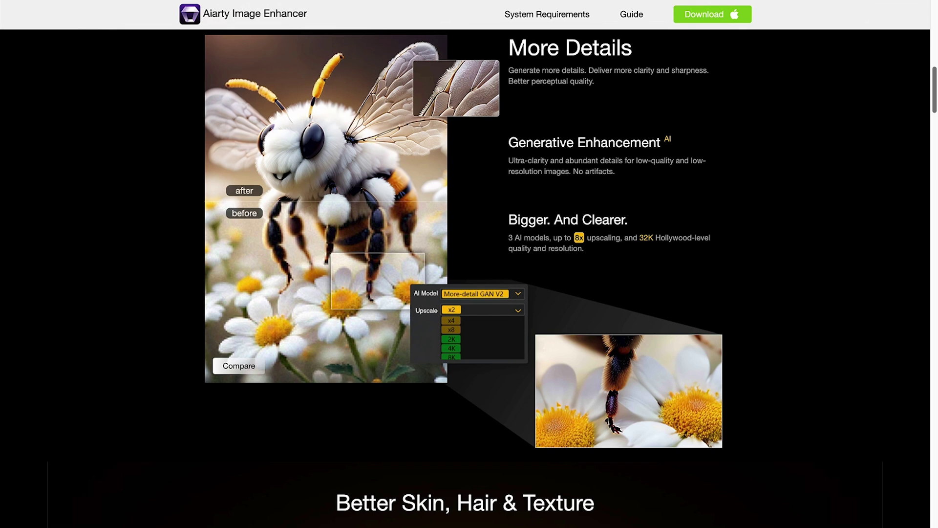
scroll(470, 294, down, 5)
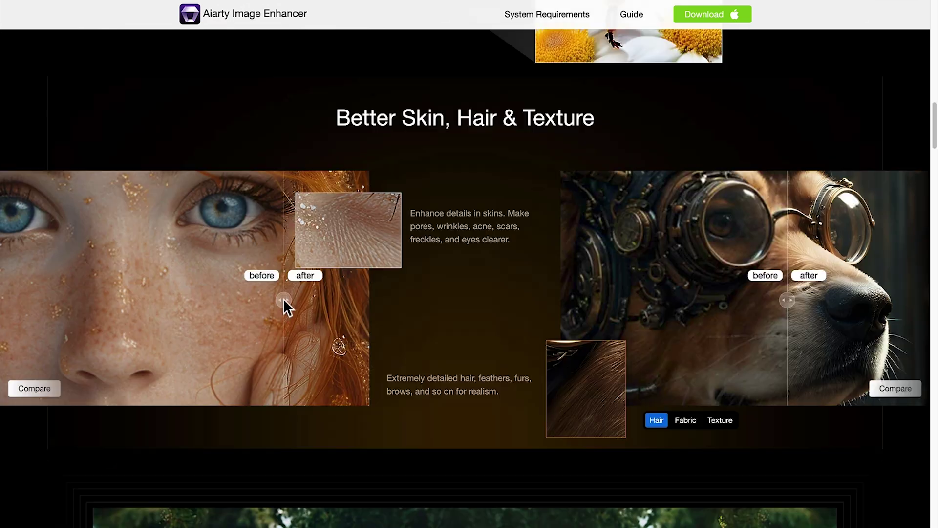
Step: Compare the freckled face, switch pricing to Windows ($75/$99 licenses), and highlight the product heading
drag(284, 299, 179, 302)
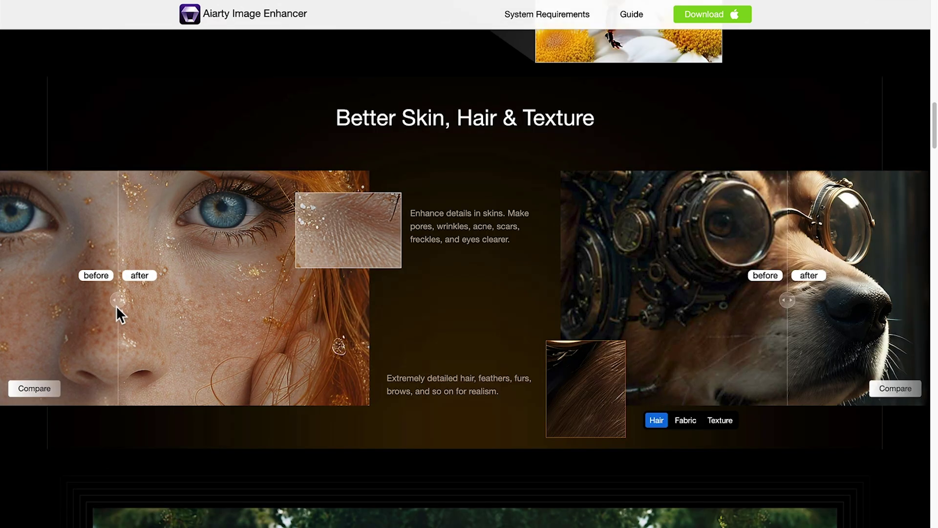
drag(115, 306, 111, 306)
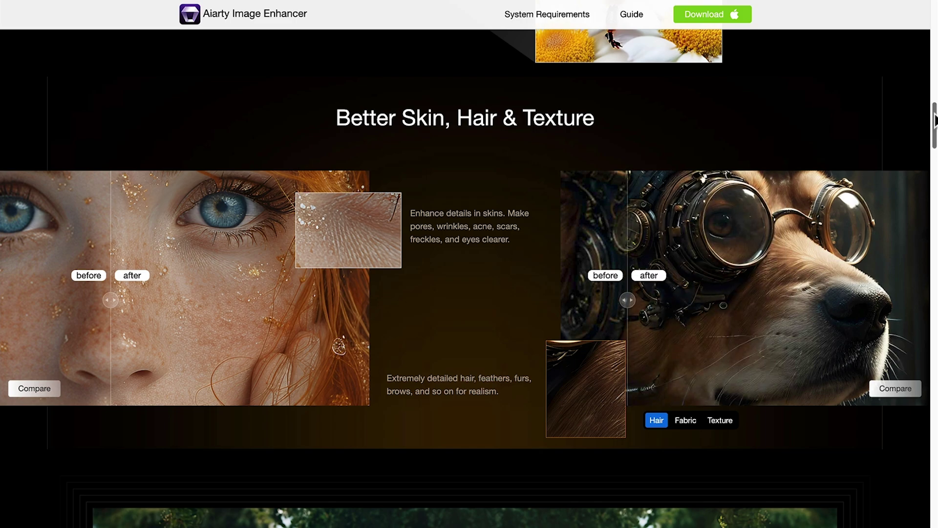
scroll(647, 297, down, 6)
scroll(733, 242, down, 2)
drag(929, 242, 933, 370)
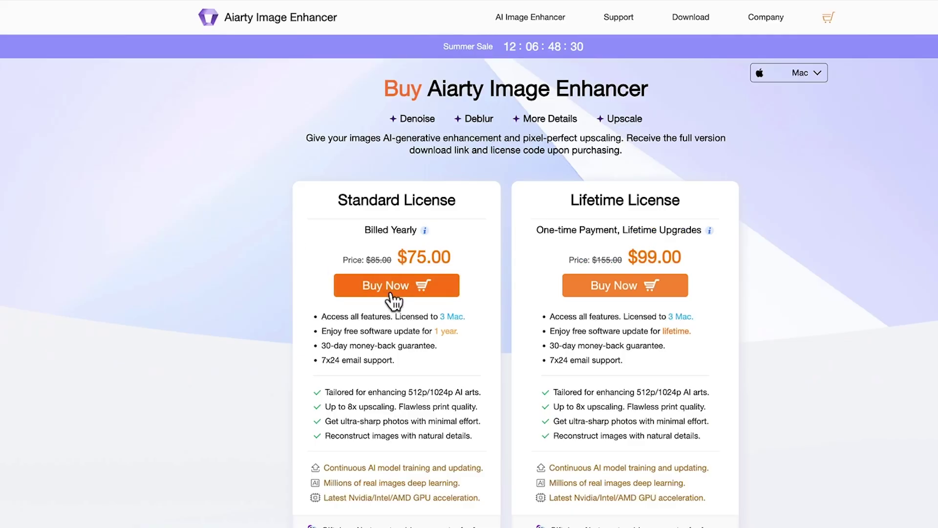
click(788, 72)
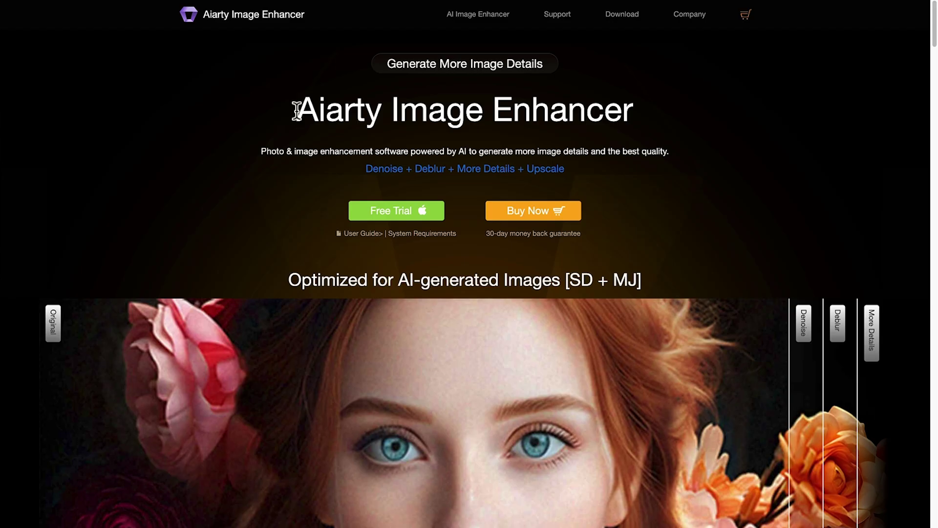
drag(296, 109, 693, 118)
click(691, 115)
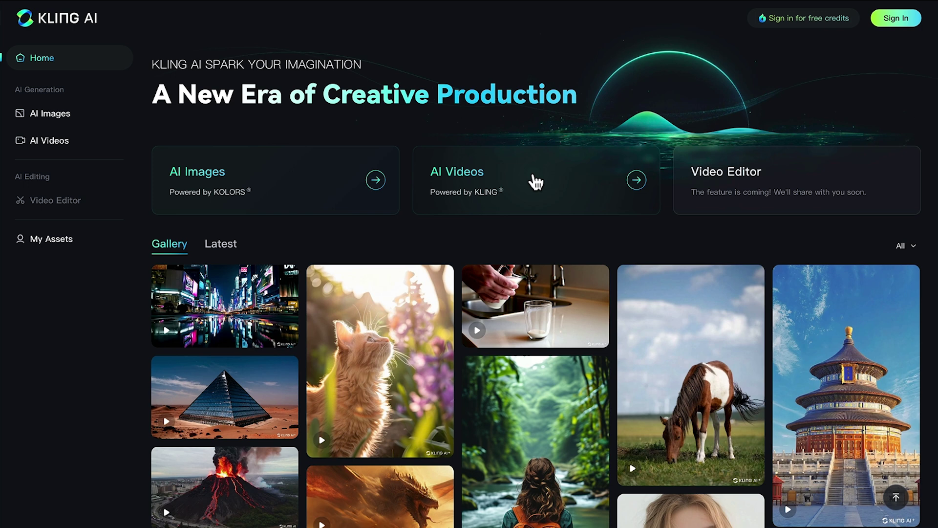
Step: Sign up with email, password and verification code to receive 66 free credits
click(637, 181)
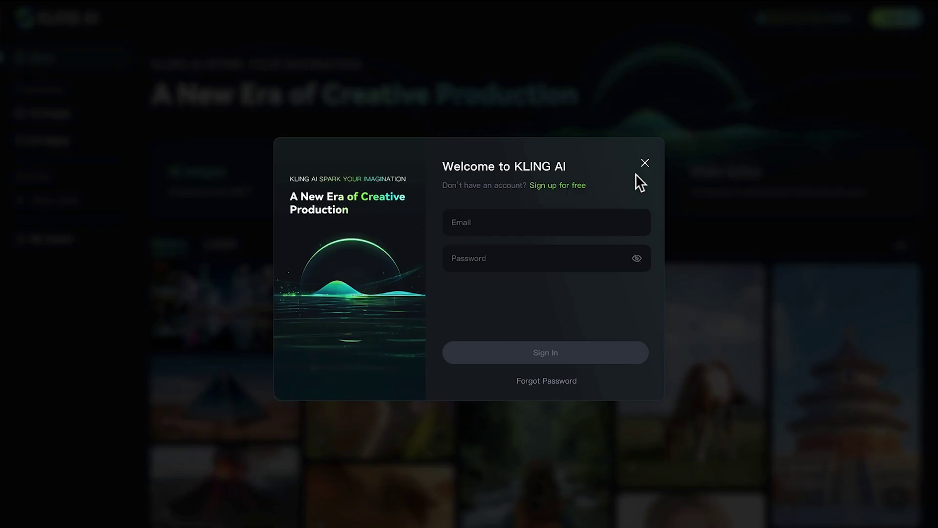
click(579, 185)
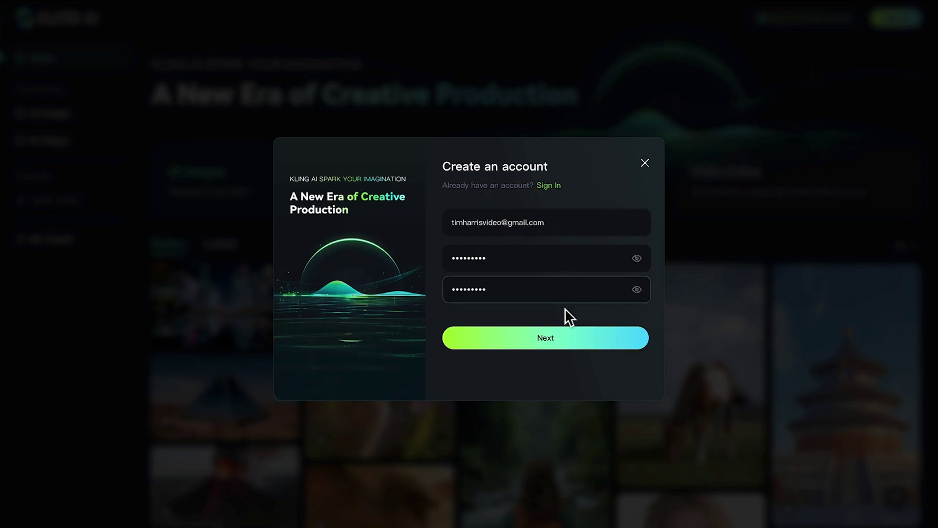
click(564, 336)
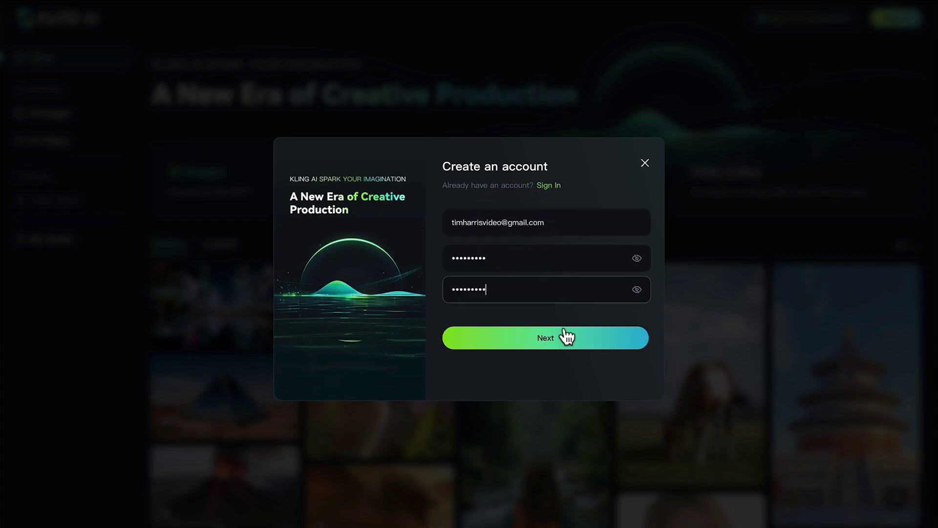
click(519, 338)
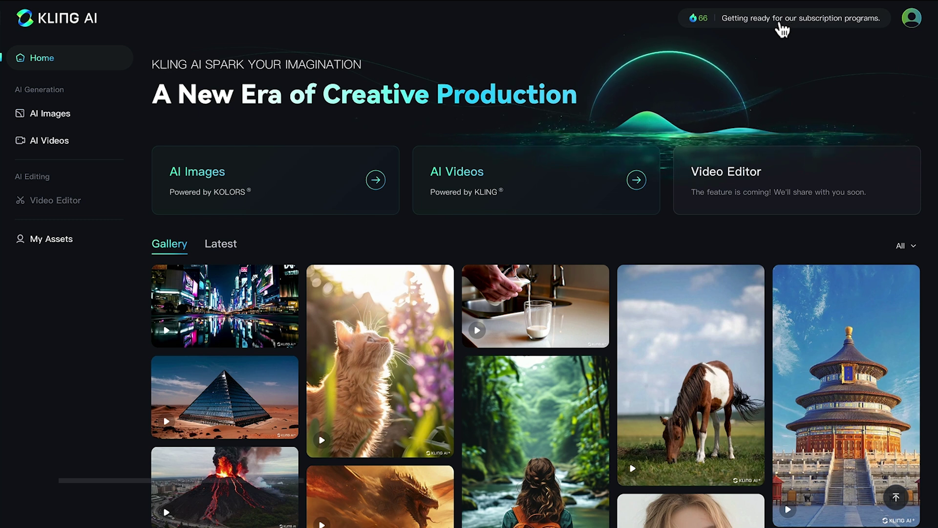
Step: In Text to Video, enter the woman-jogging-at-sunrise park prompt and adjust the Creativity slider
click(637, 179)
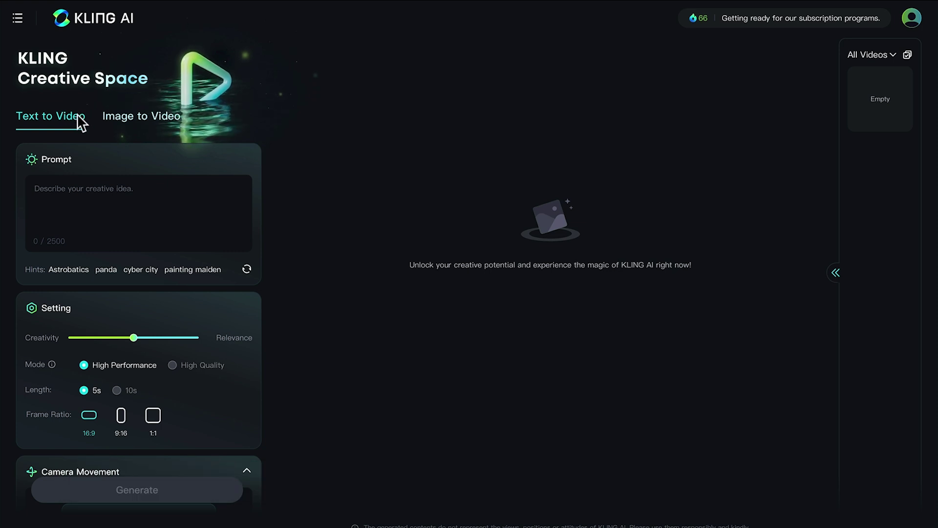
click(123, 116)
click(79, 121)
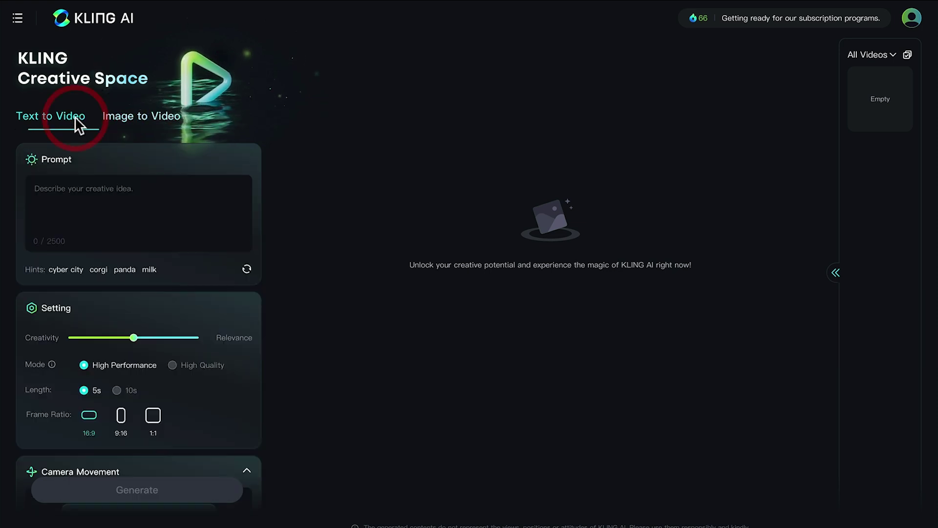
click(76, 188)
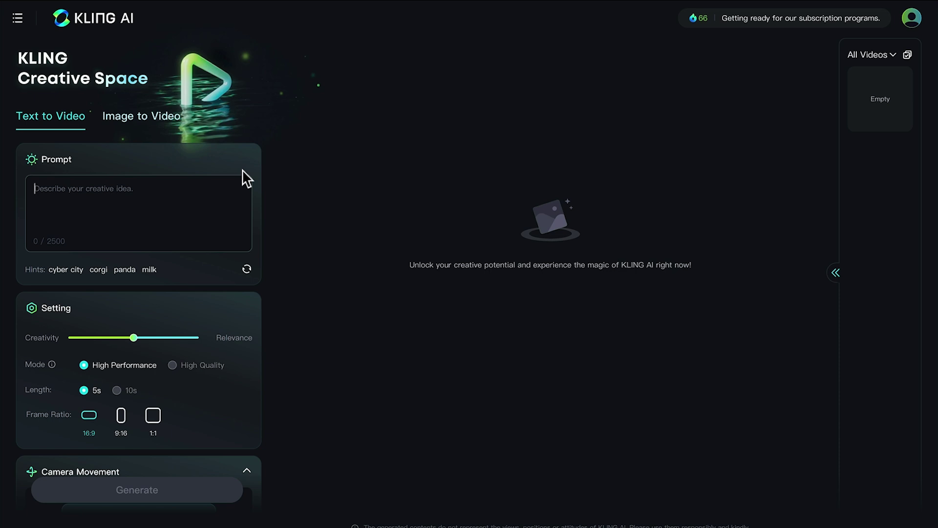
text(A beautiful woman jogging through a city park with the sun rising)
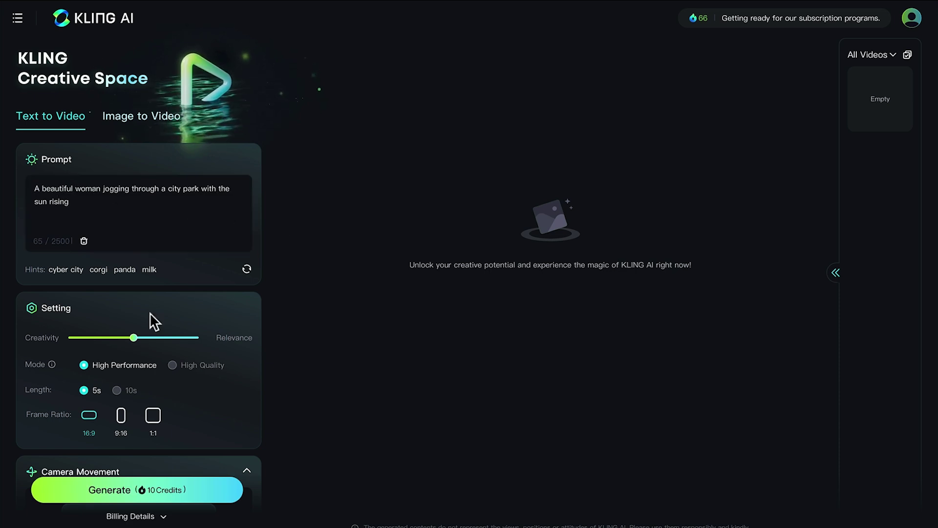
drag(124, 339, 168, 339)
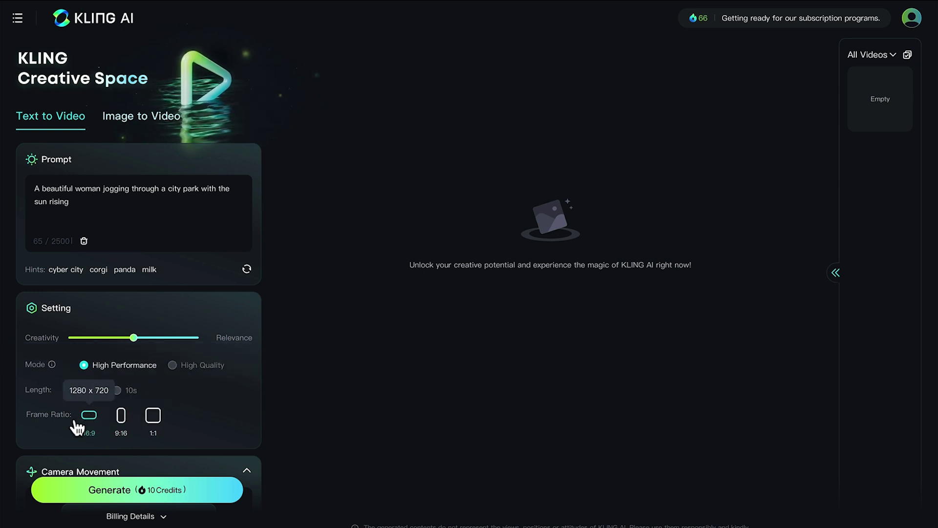
scroll(70, 418, down, 5)
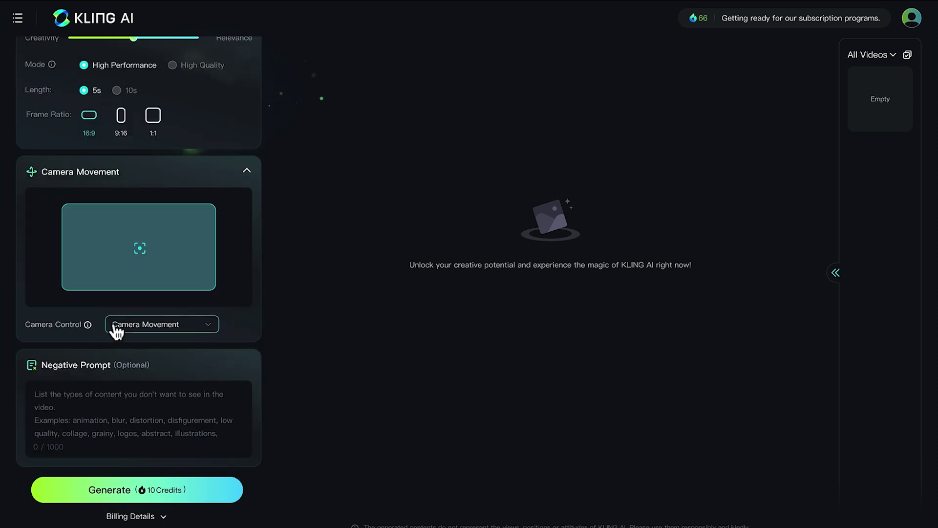
Step: Try a Horizontal camera move in Camera Control, then revert to no camera movement
click(116, 328)
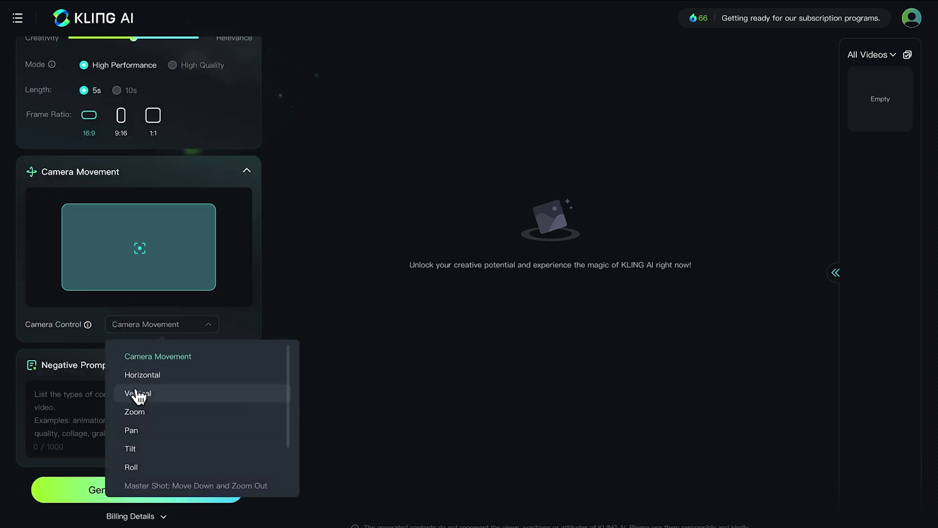
click(143, 375)
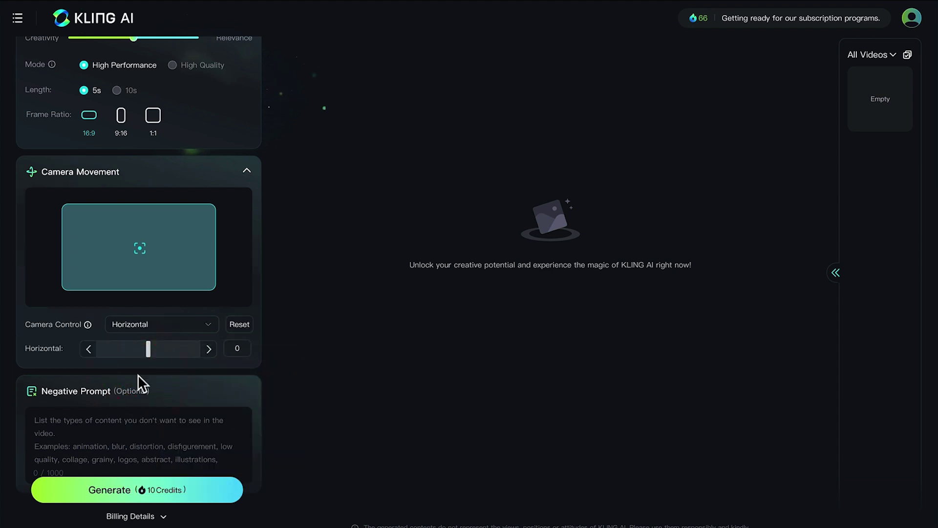
drag(153, 351, 149, 351)
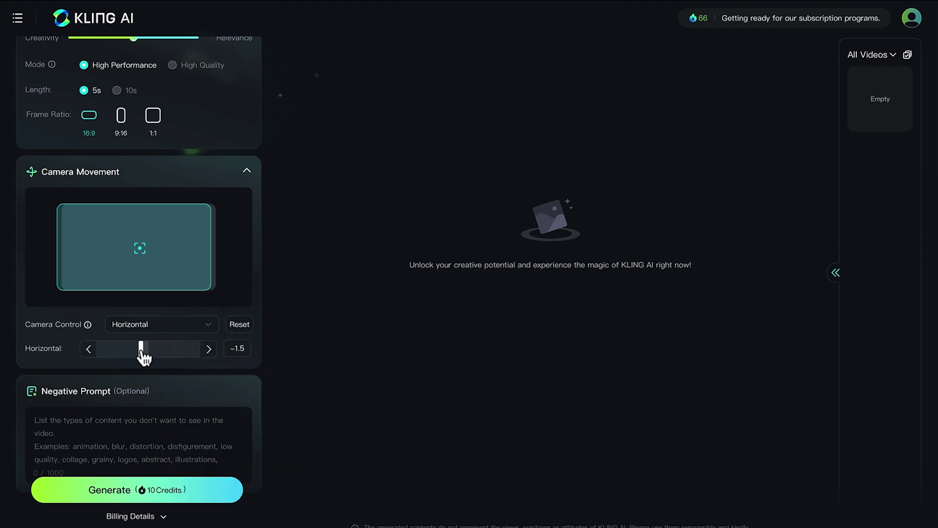
click(147, 324)
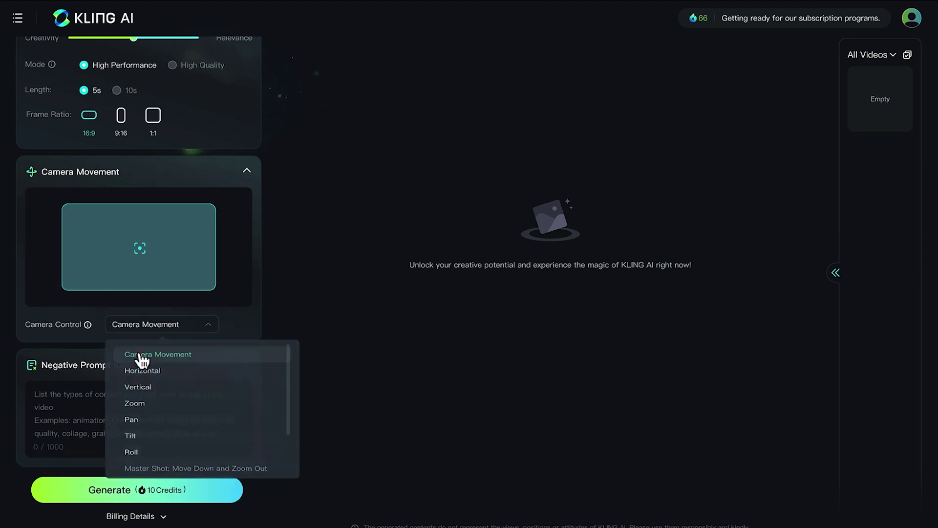
click(143, 354)
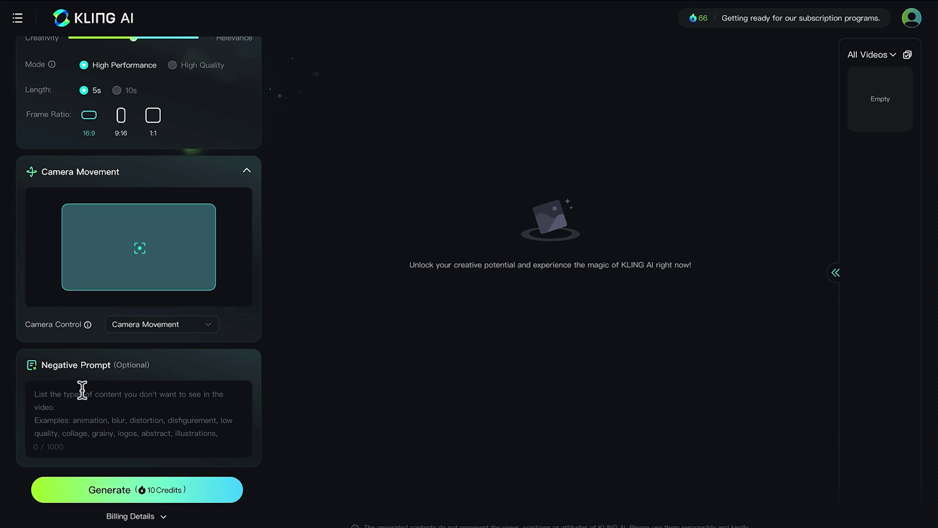
Step: Generate the 5-second jogging-woman video and watch it play back
click(132, 490)
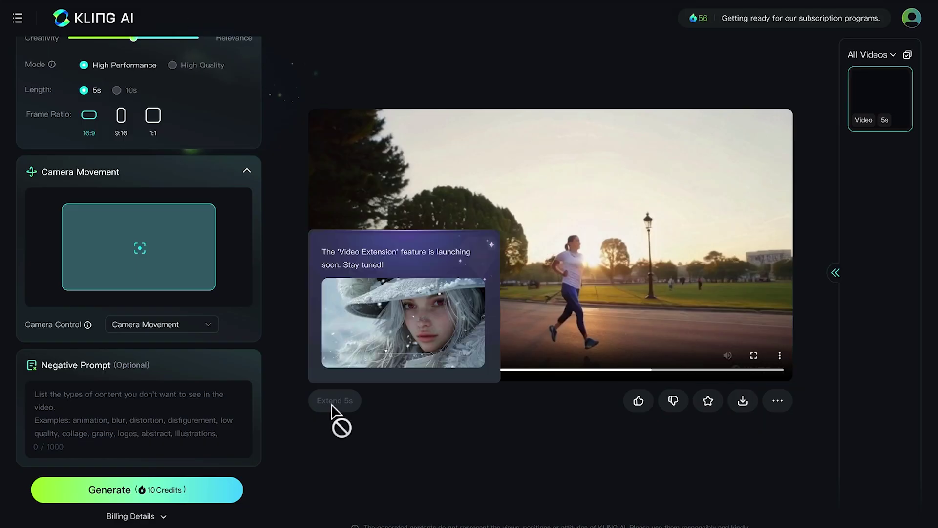
mouse_move(335, 401)
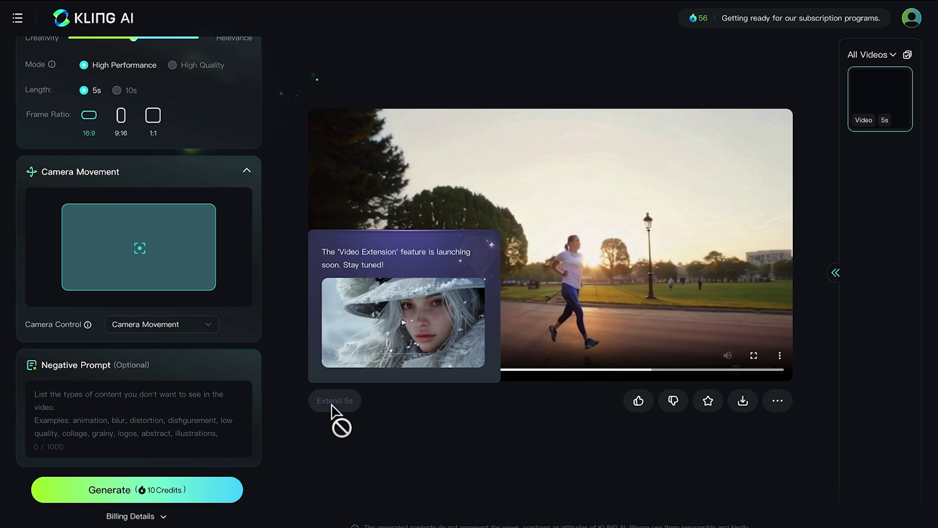
scroll(139, 294, up, 5)
Step: In Image to Video, upload the portrait, replace the prompt with 'man eating a burger', and generate
click(149, 117)
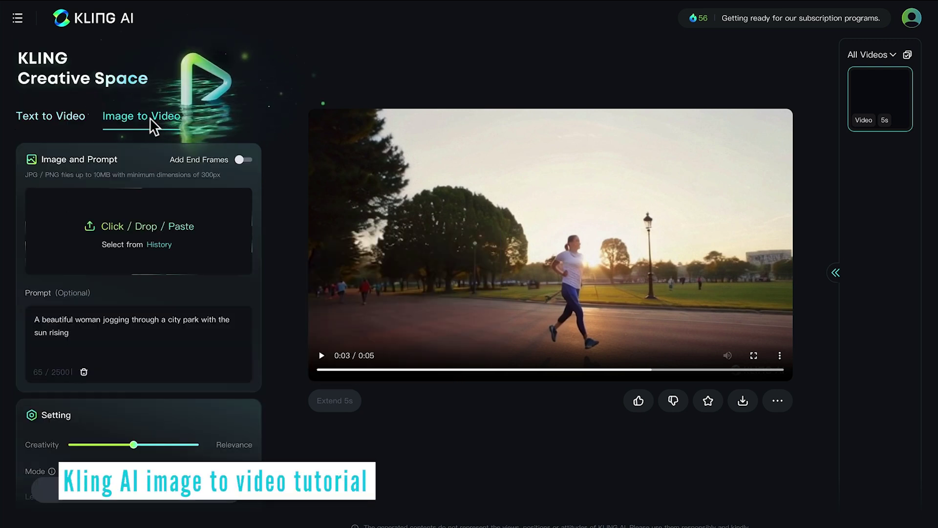
drag(73, 333, 34, 317)
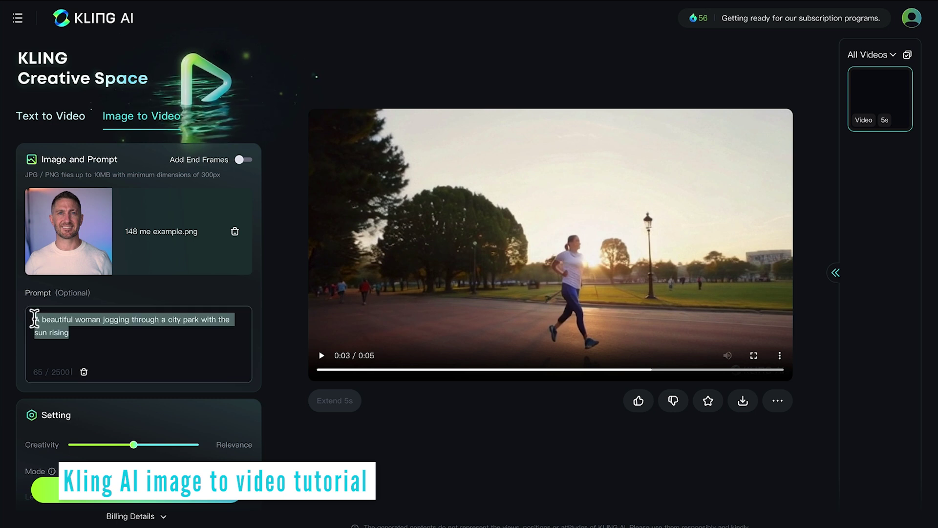
text(man eating a burger)
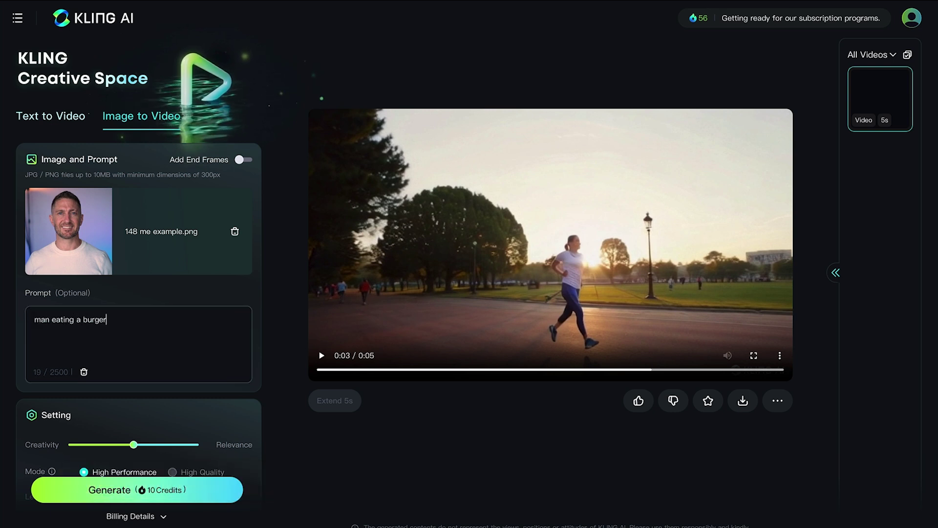
scroll(190, 356, down, 2)
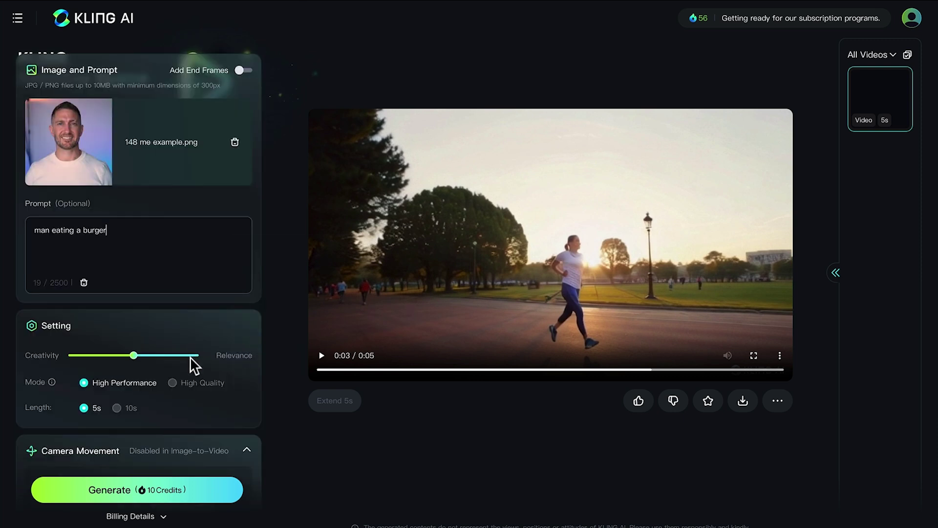
click(158, 484)
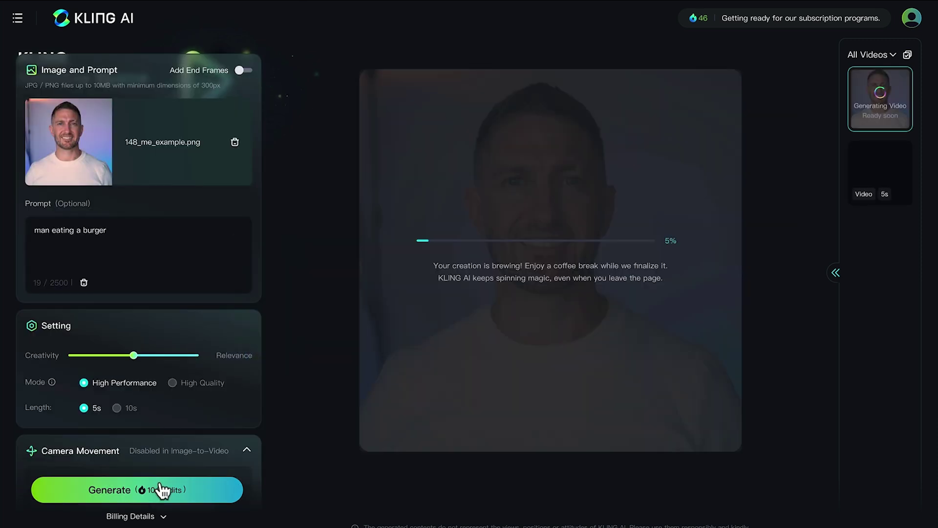